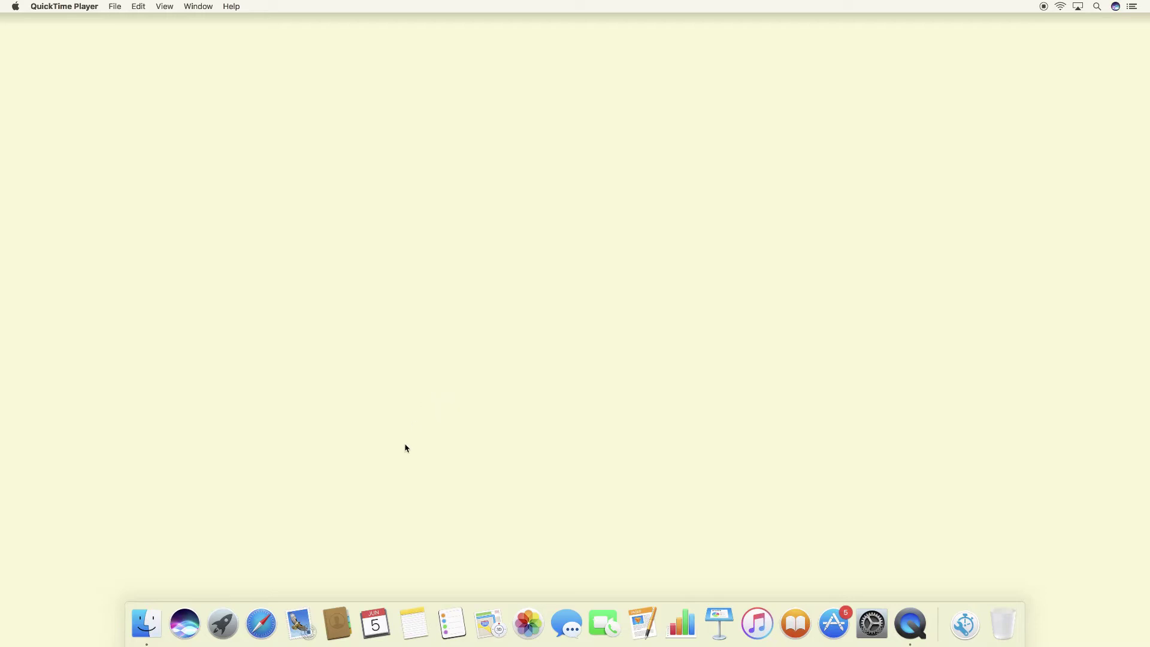
Launch HP Easy Scan and expand the Presets list for the General Purpose preset
click(225, 624)
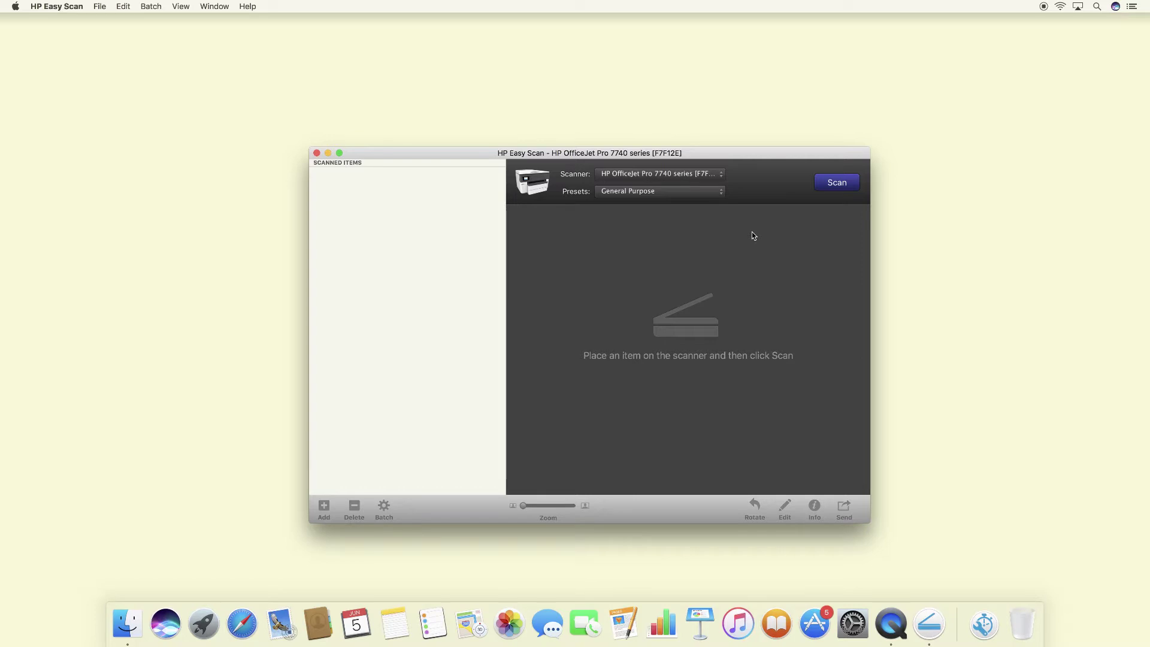
click(708, 194)
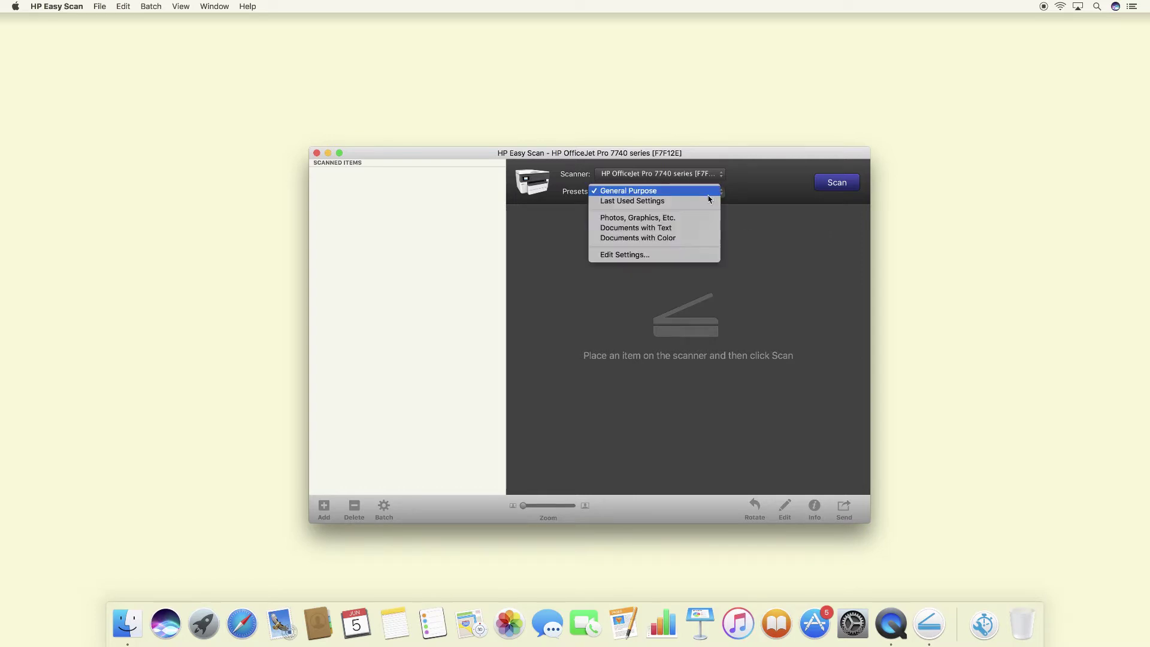
In Edit Settings, choose Type Document, Source Document Feeder and keep Orientation Portrait
click(666, 256)
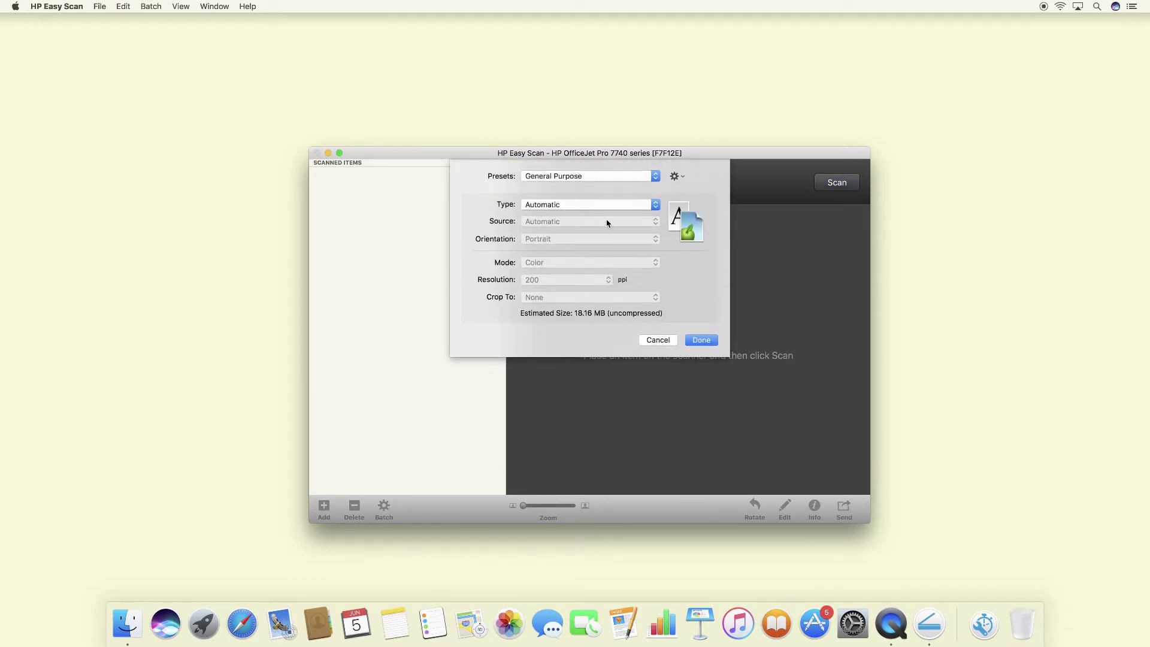
click(578, 210)
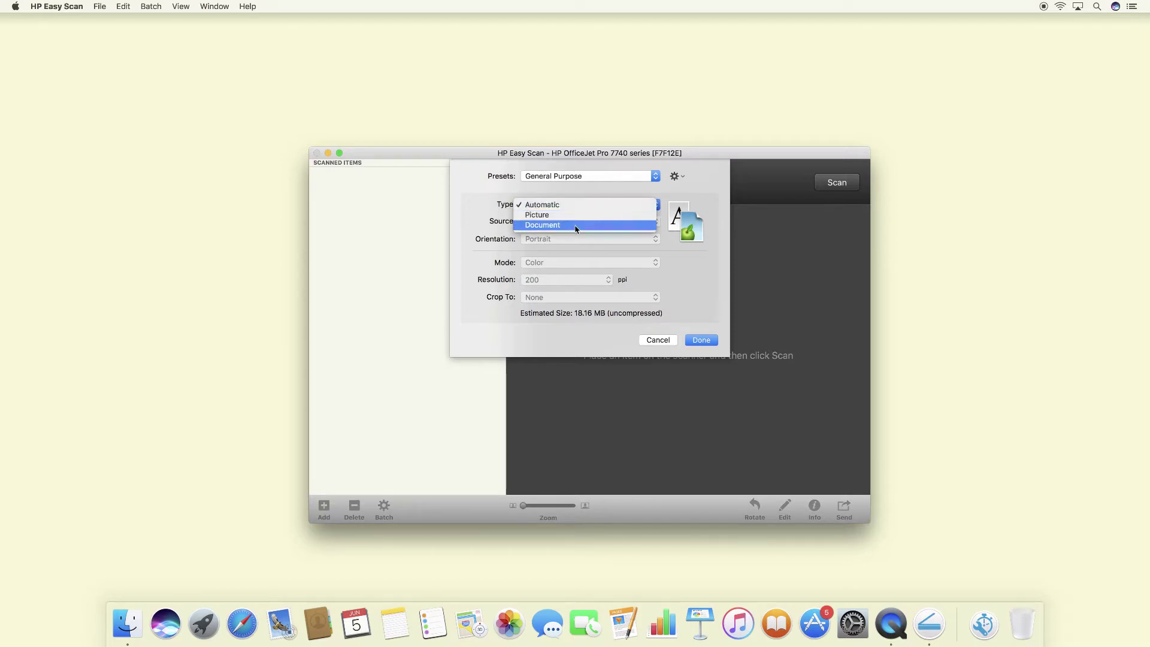
click(575, 228)
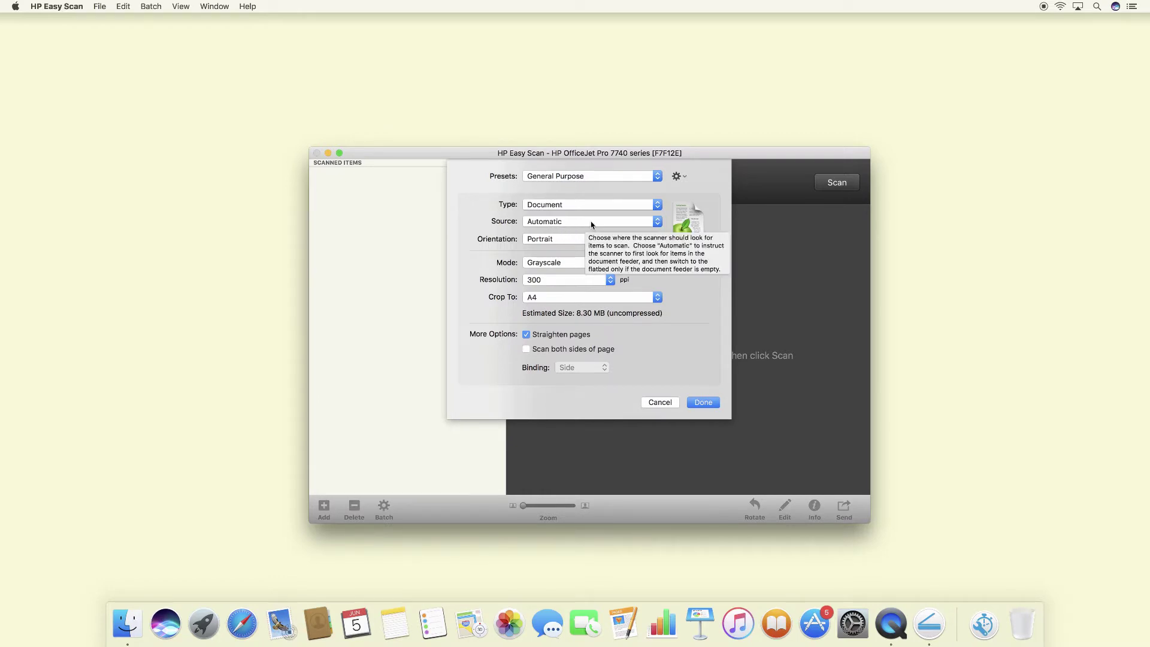
click(590, 223)
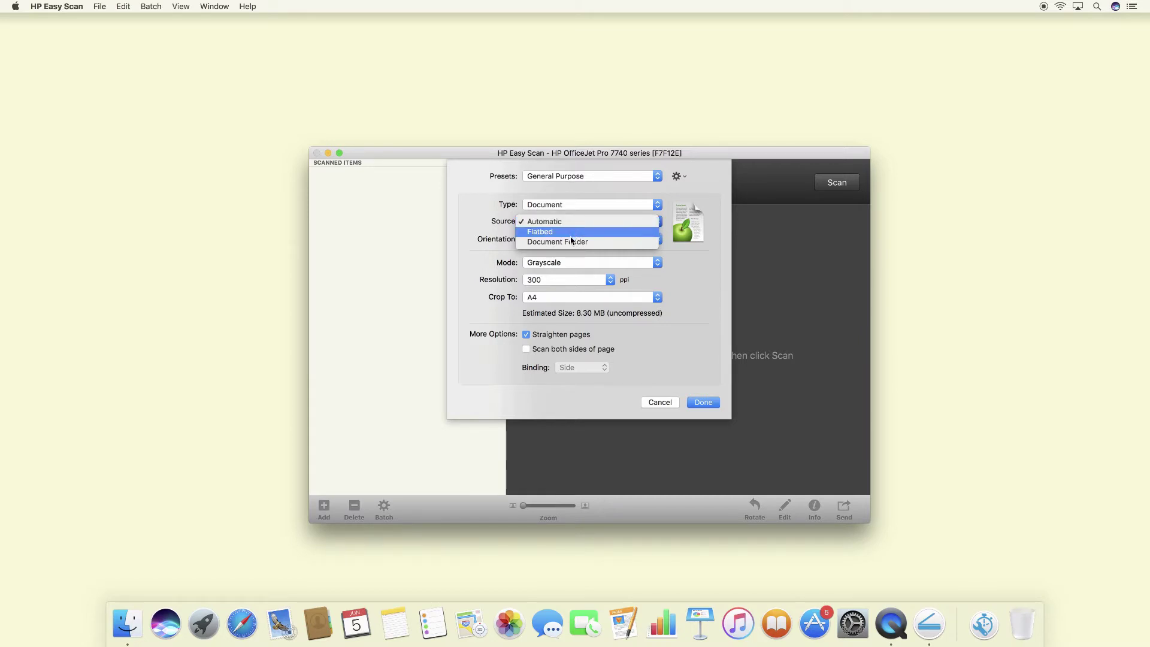
click(571, 242)
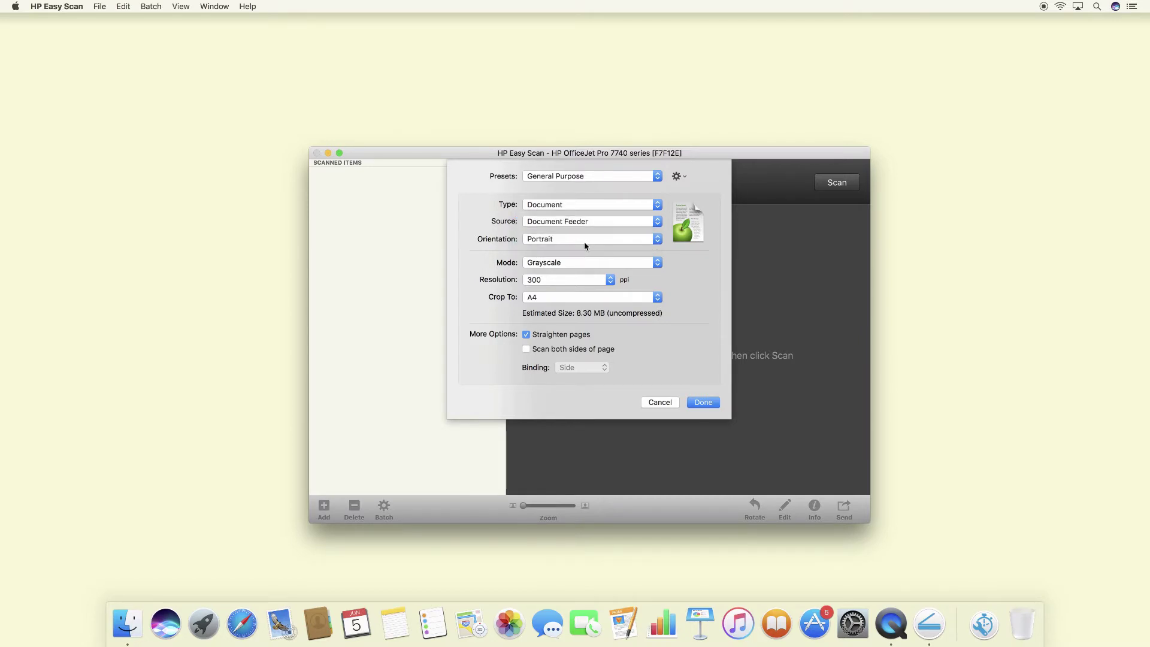
click(595, 239)
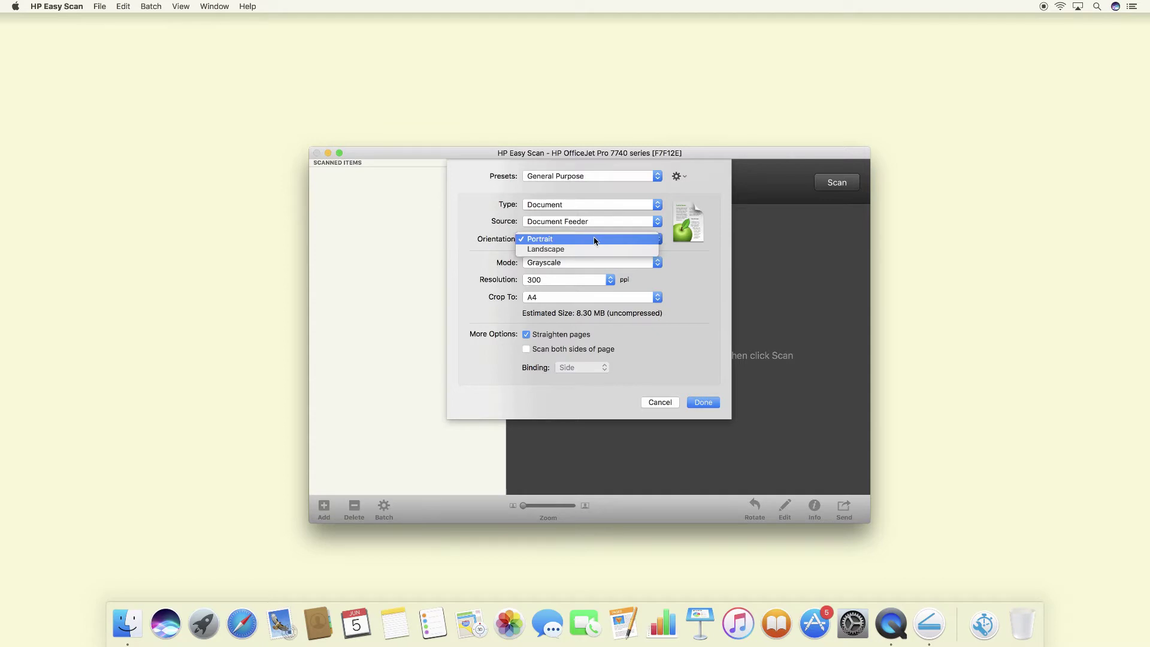
click(594, 239)
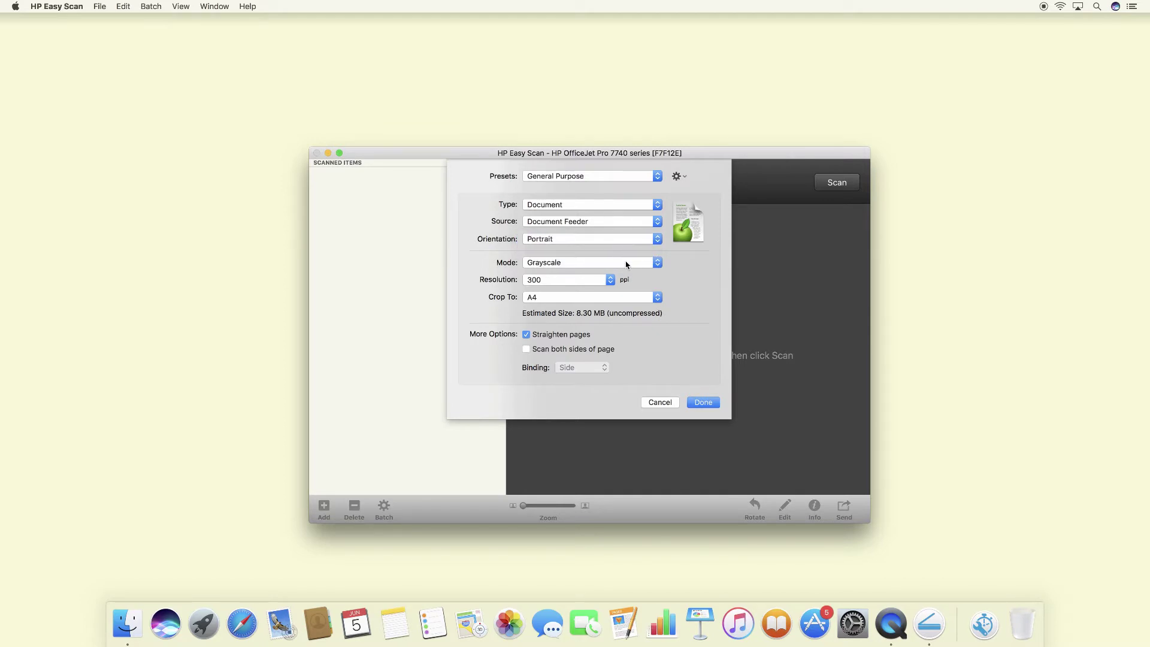
Choose Color mode, keep Crop To A4, enable Scan both sides of page with Side binding
click(626, 264)
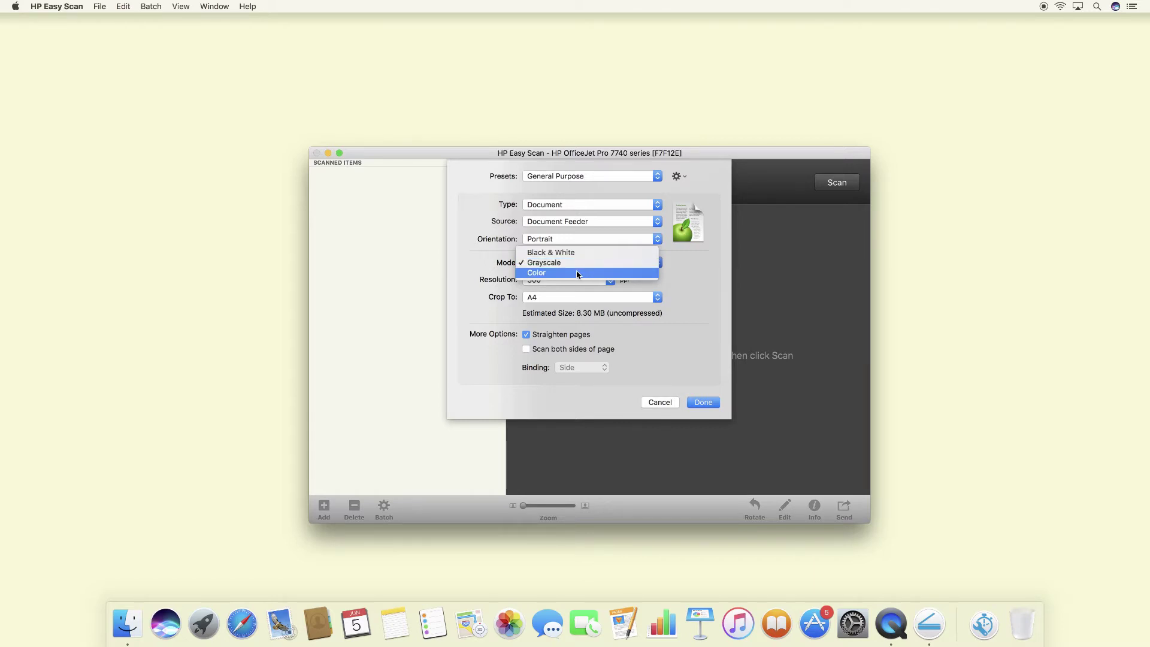
click(578, 273)
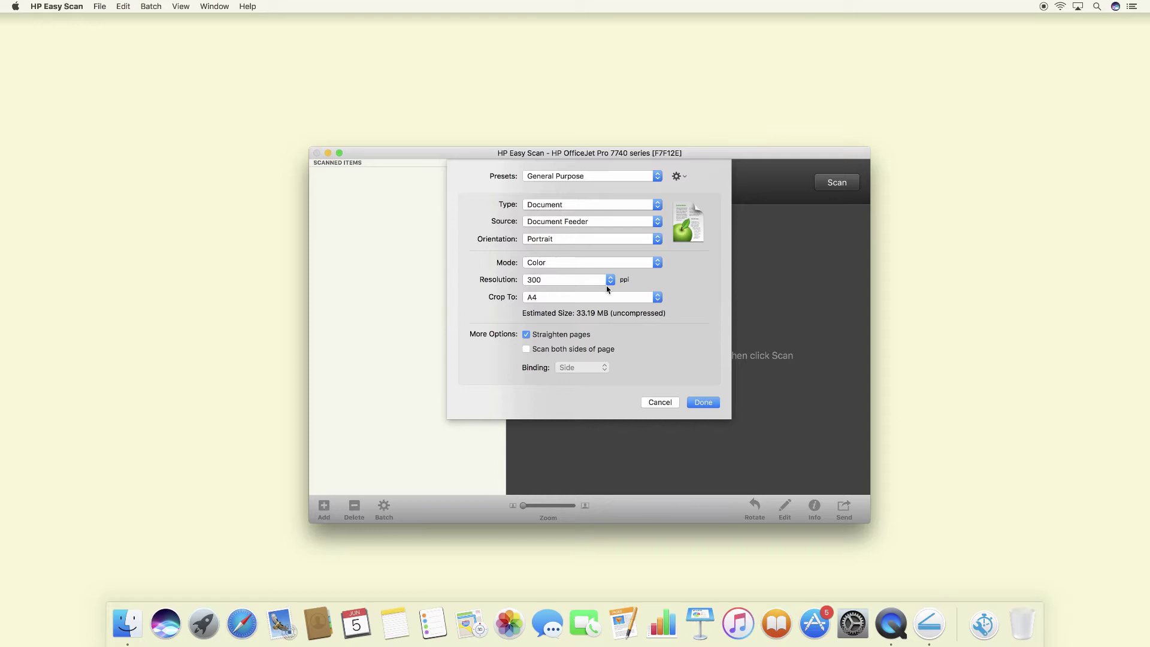
click(647, 302)
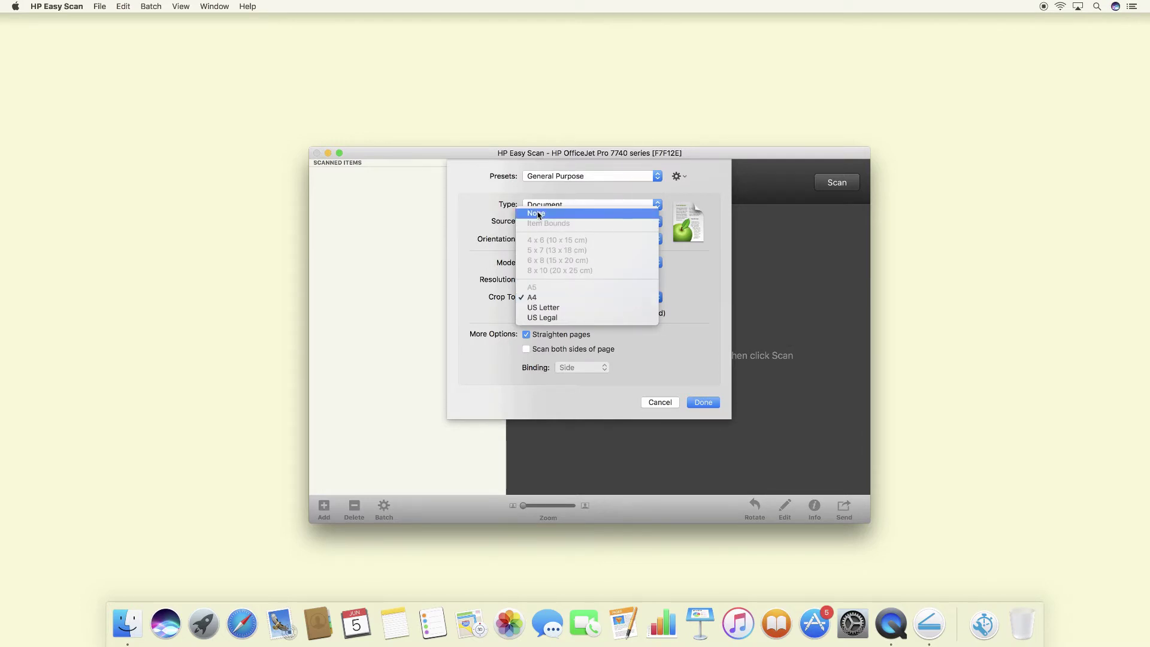
click(579, 299)
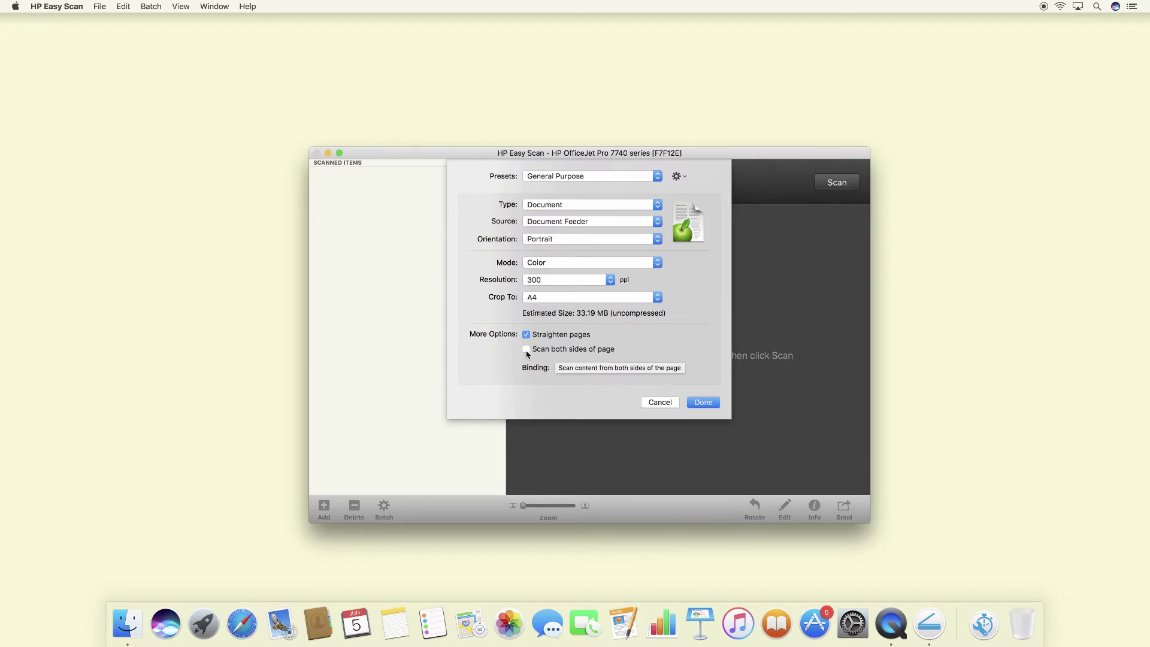
click(526, 350)
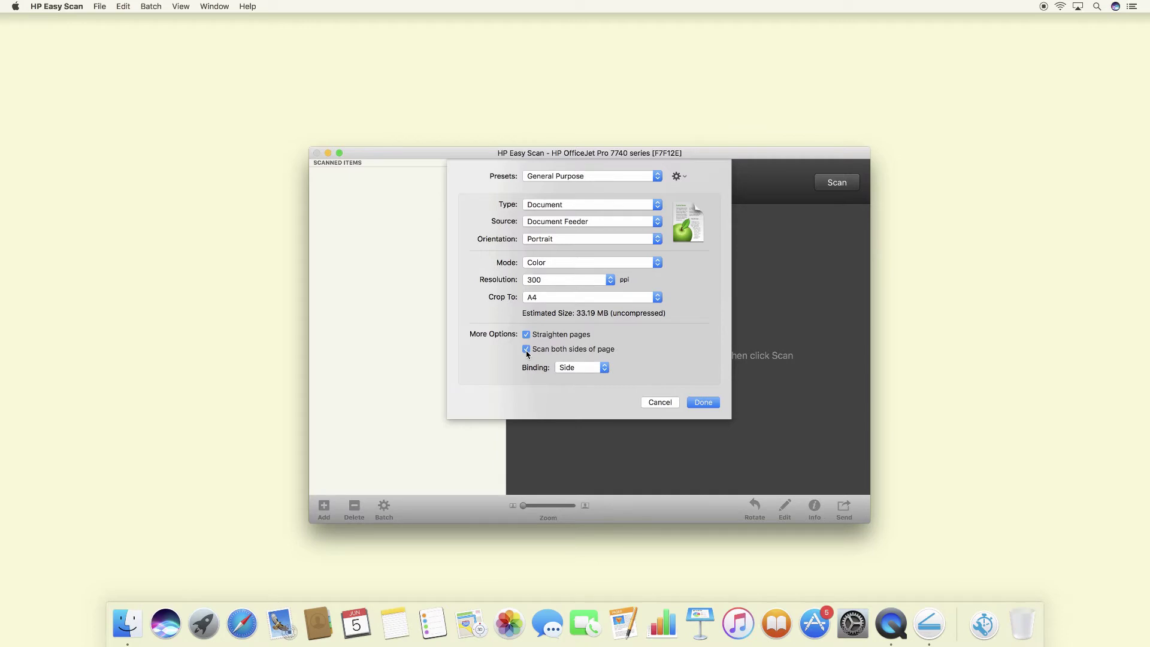
click(603, 369)
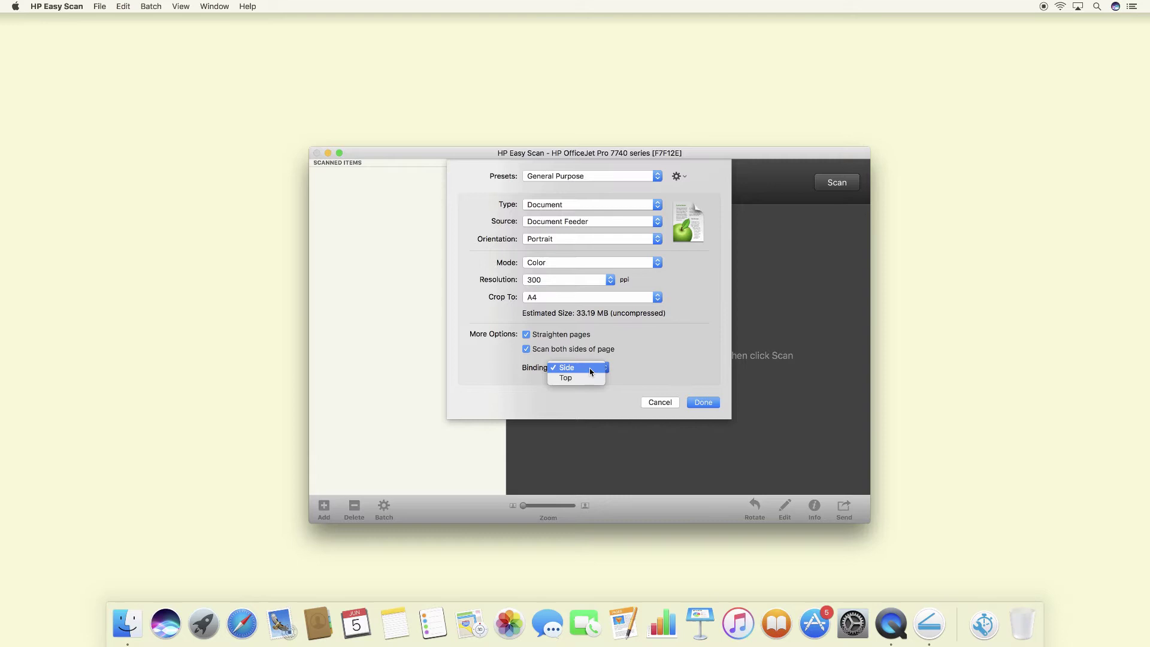
click(590, 370)
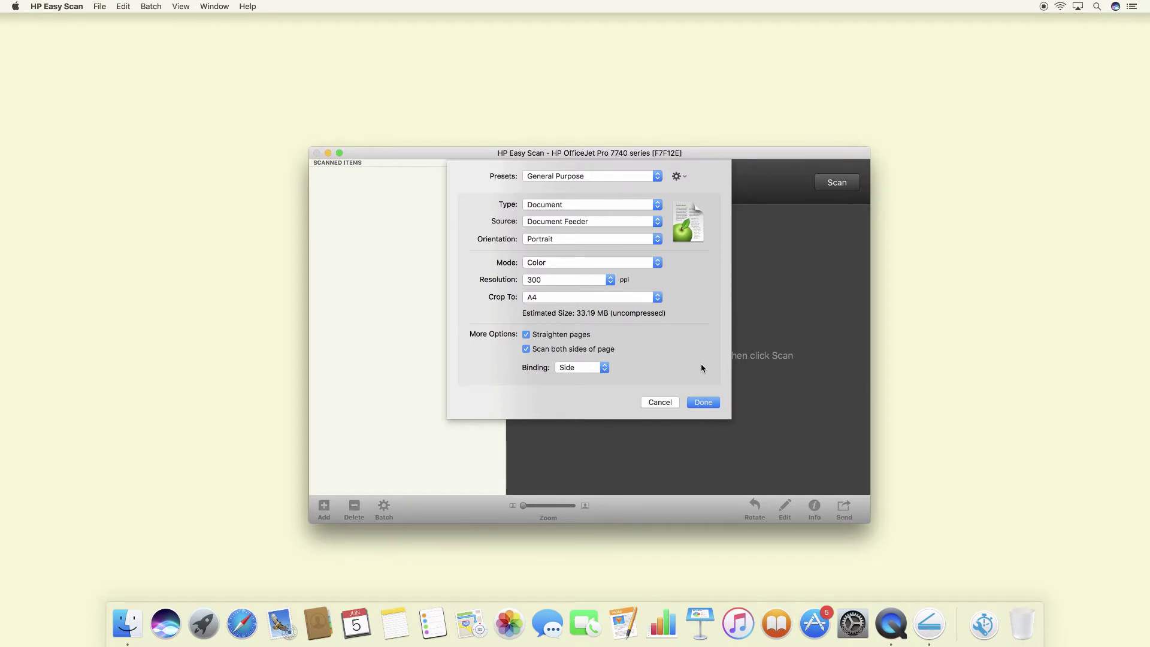
Confirm the settings with Done and scan the manual's pages from the feeder
click(714, 403)
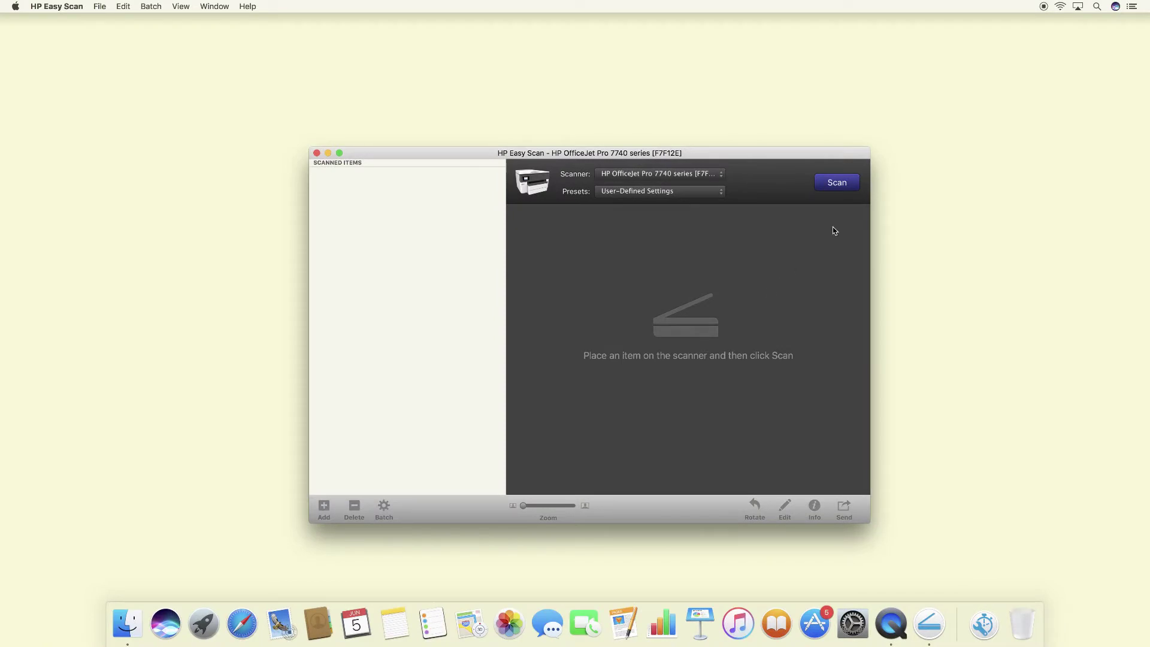
click(837, 184)
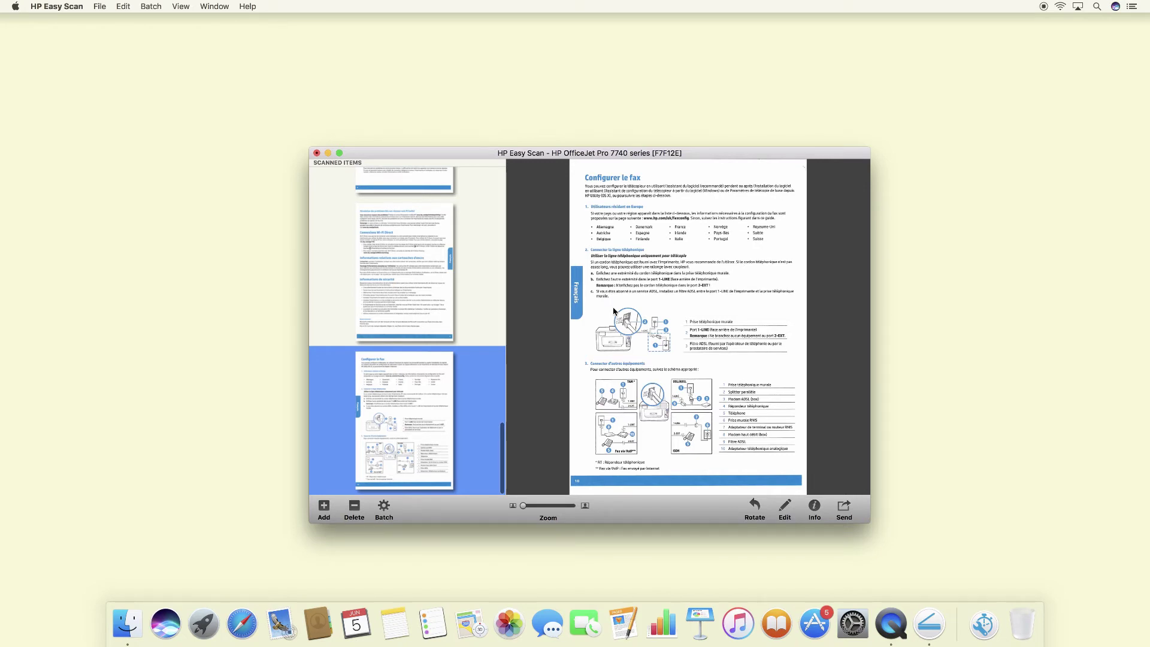
Step back through the scanned items to the first page
key(Up)
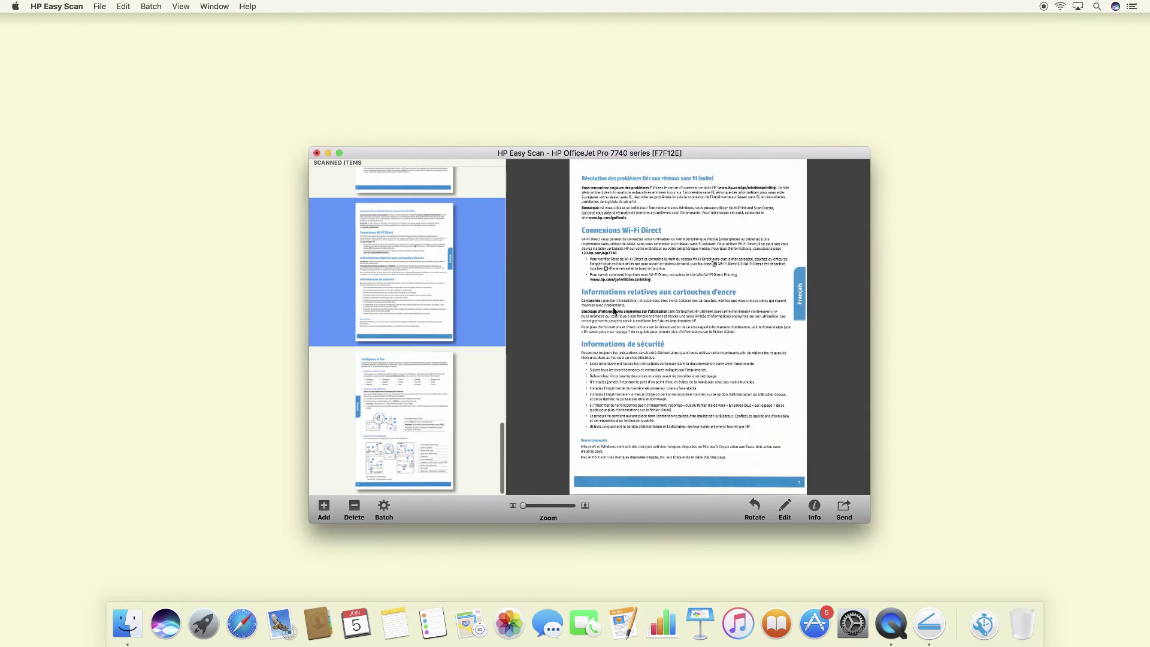
key(Up)
key(Up)
key(Up)
key(Up)
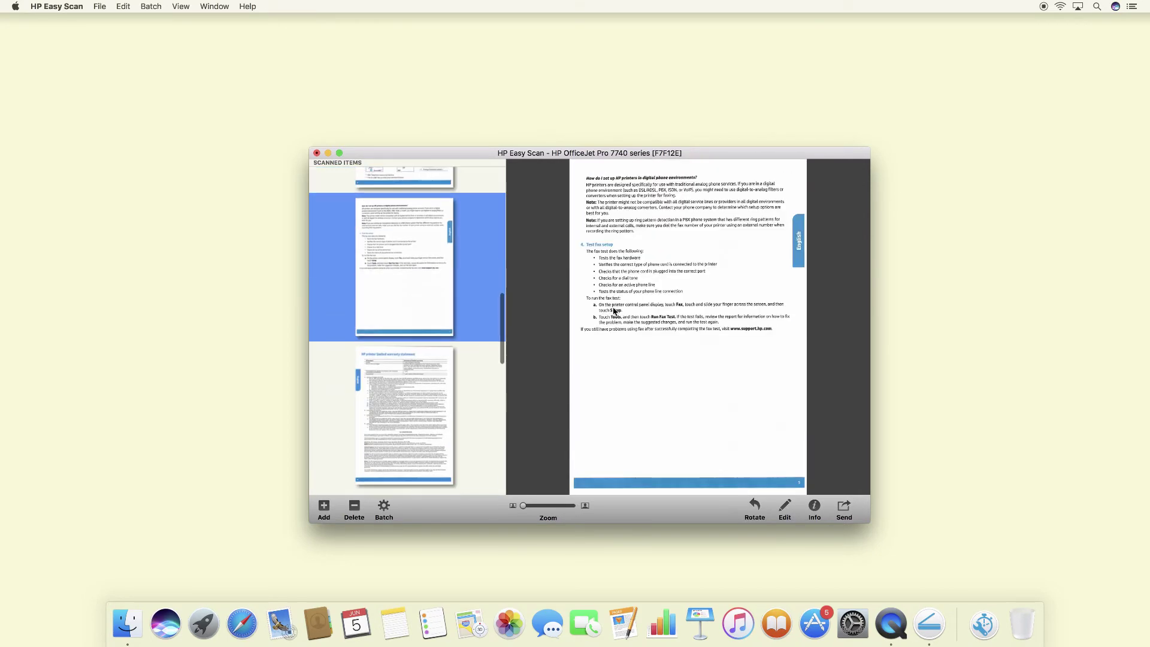
key(Up)
key(Up)
key(Up)
key(Up)
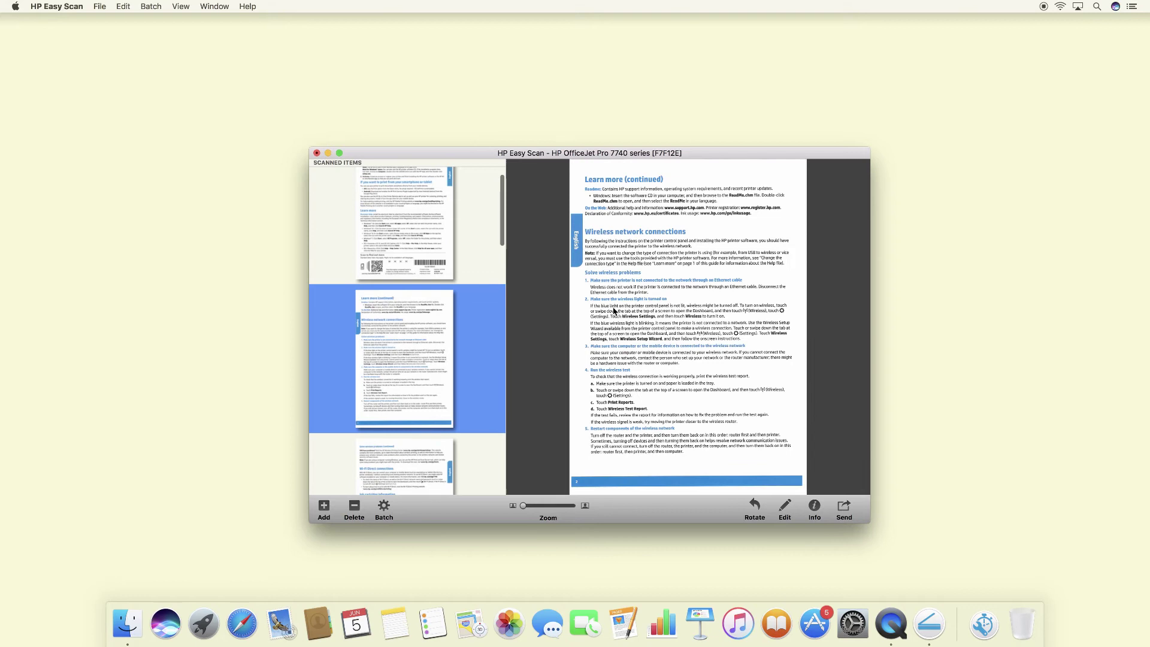
key(Up)
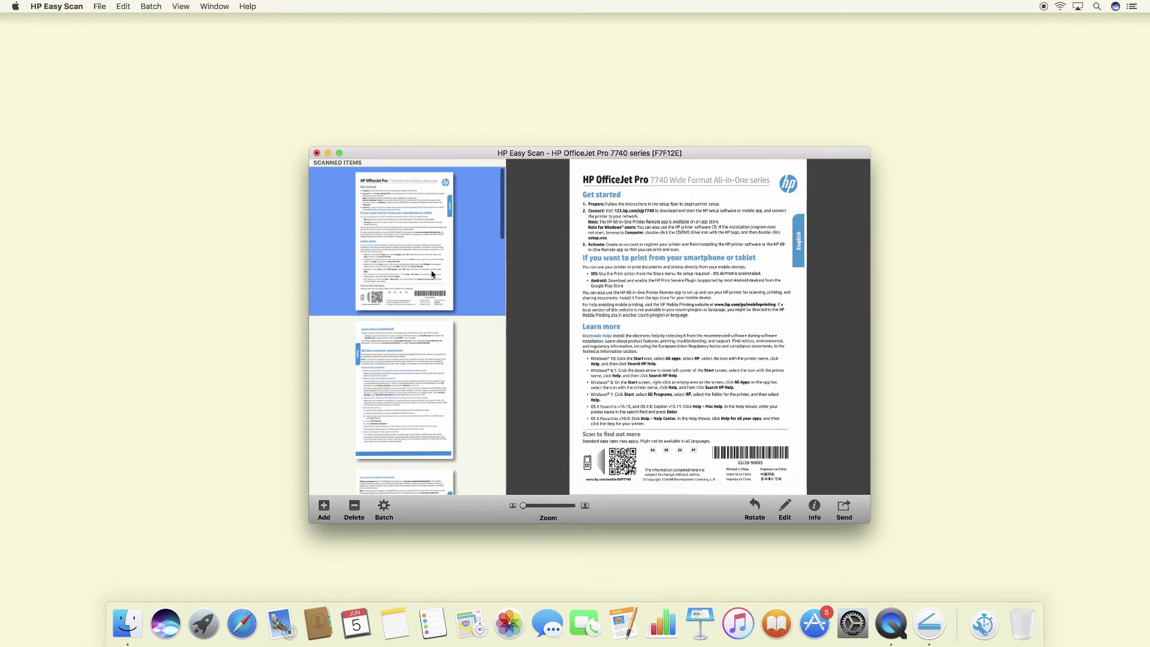
Drag the Get started page below the second page, return it to first place, then view Learn more (continued)
drag(402, 227, 390, 383)
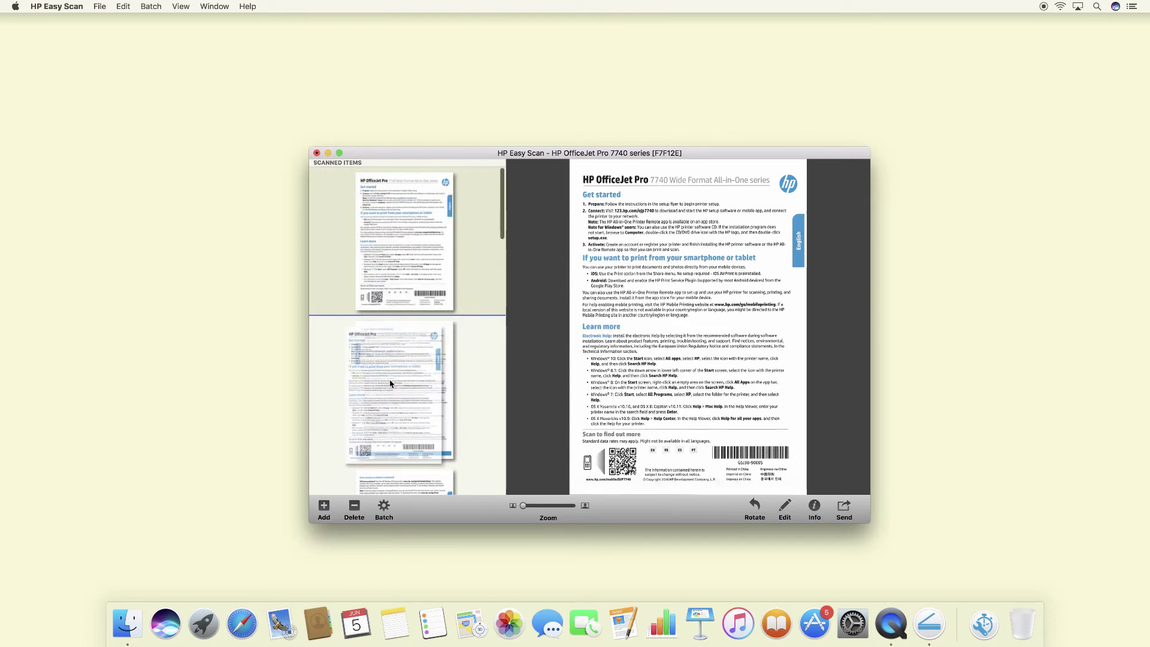
drag(390, 384, 314, 392)
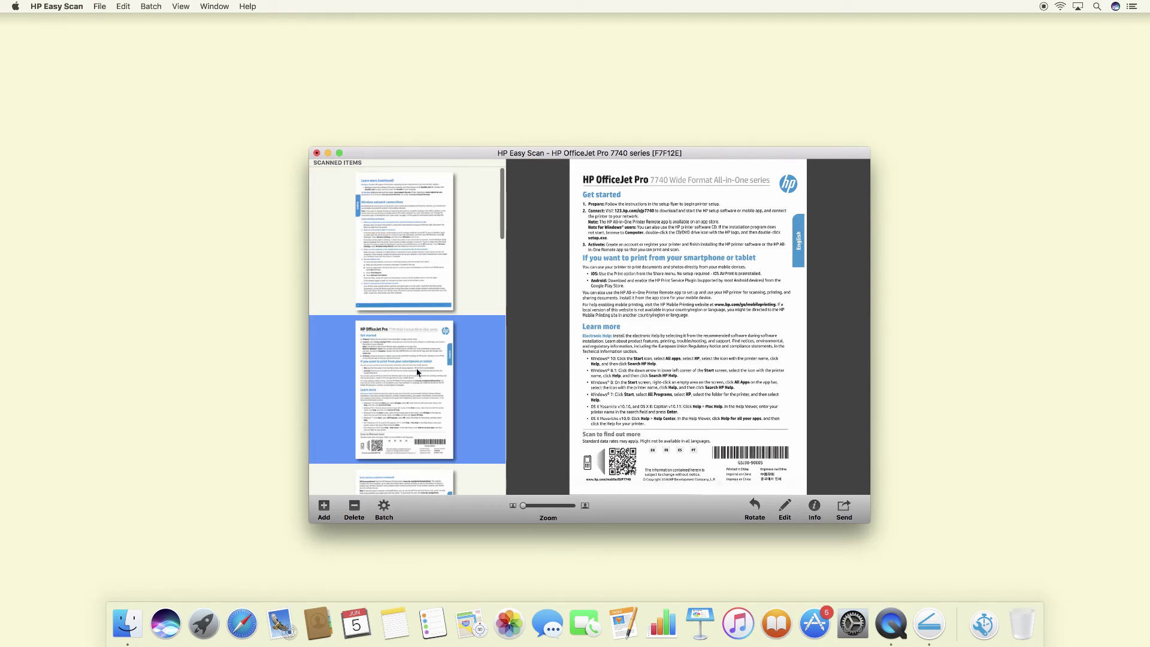
drag(423, 385, 296, 201)
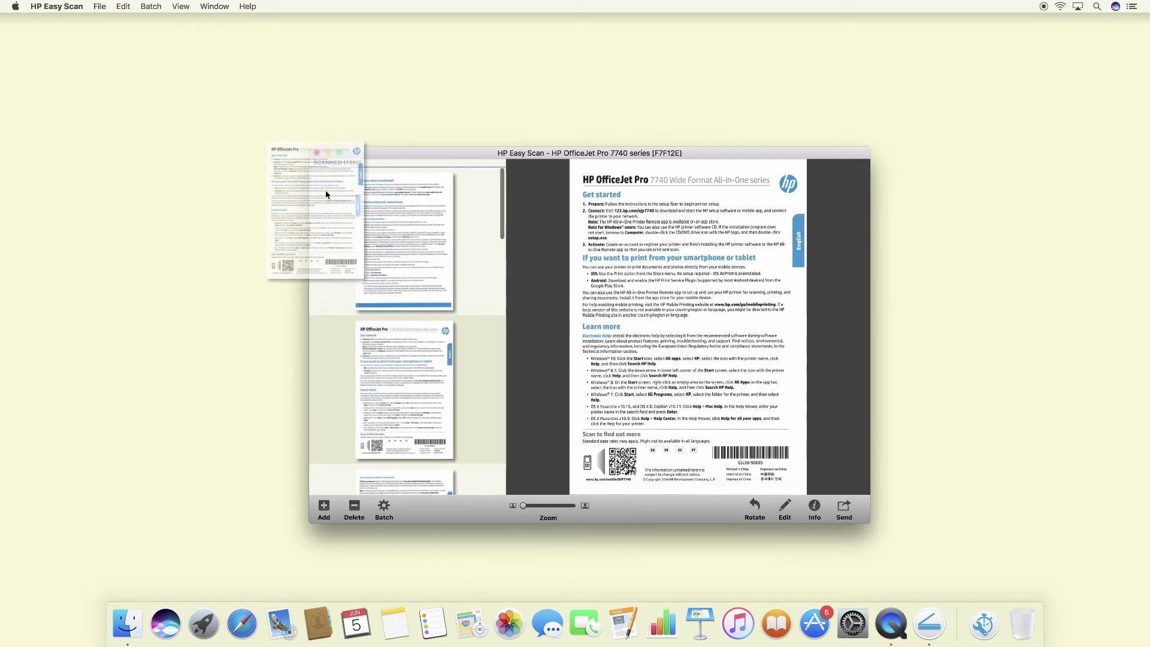
drag(296, 202, 325, 194)
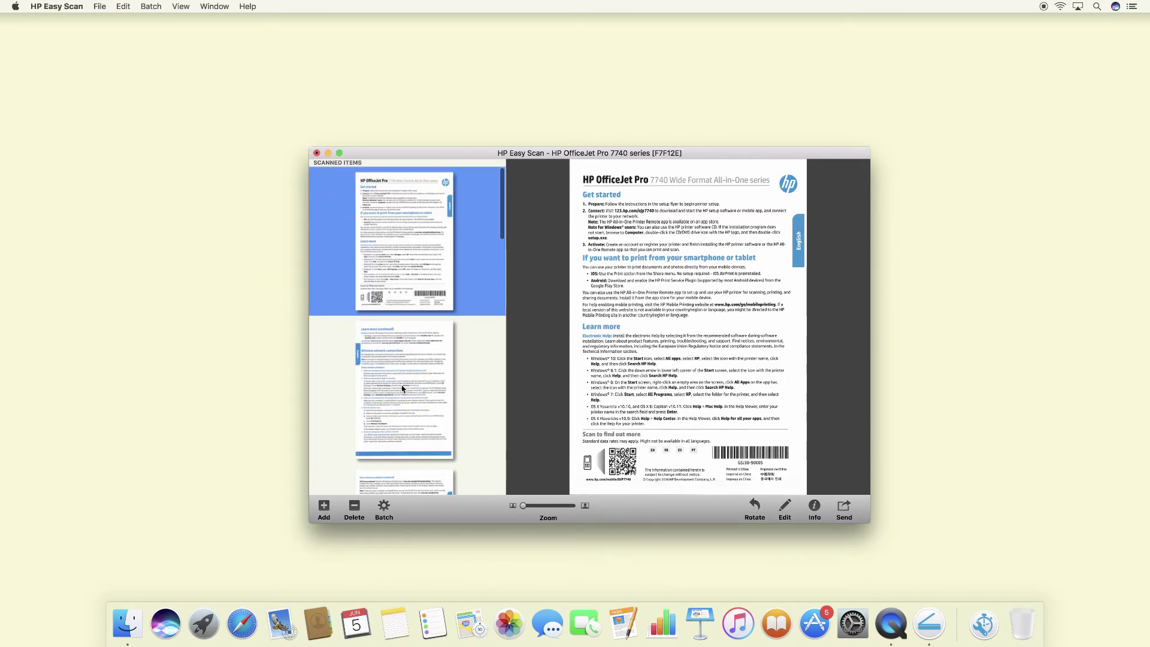
click(406, 404)
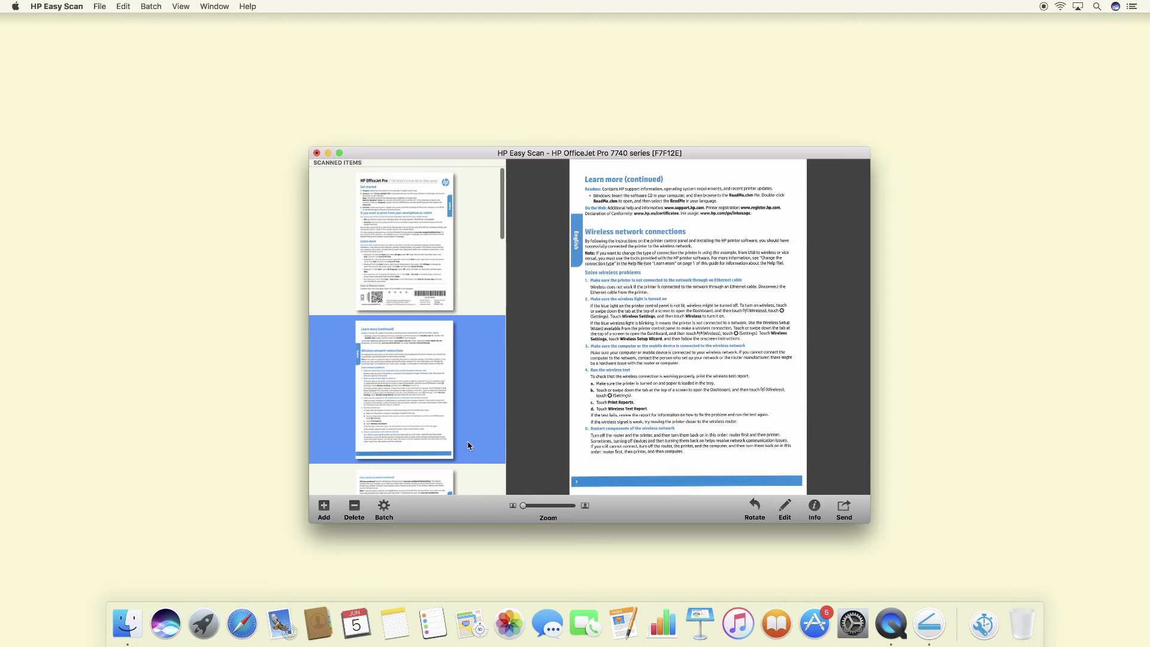
scroll(470, 441, down, 2)
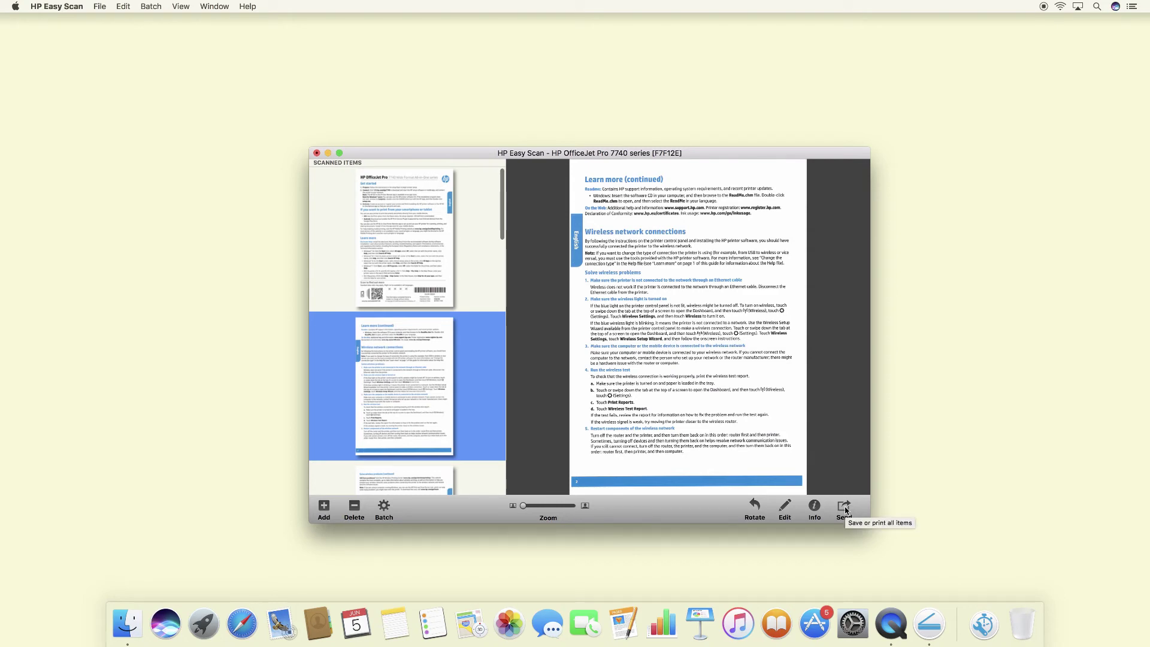
Choose Send > Folder… for all scanned items and expand the Format choices
click(846, 509)
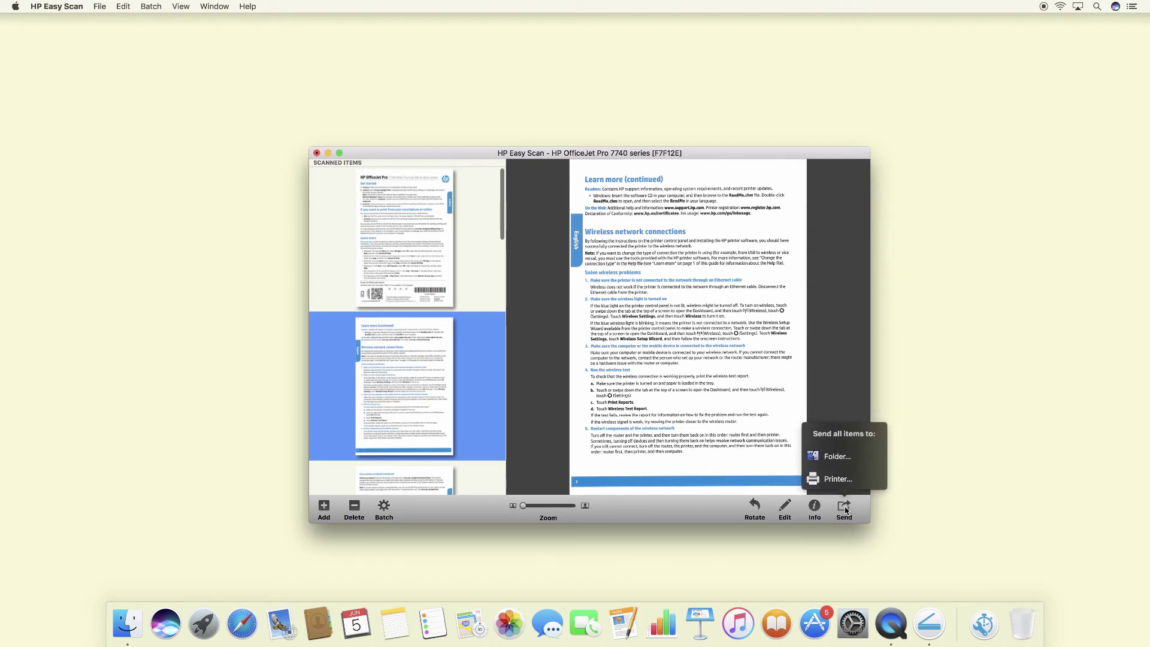
click(837, 457)
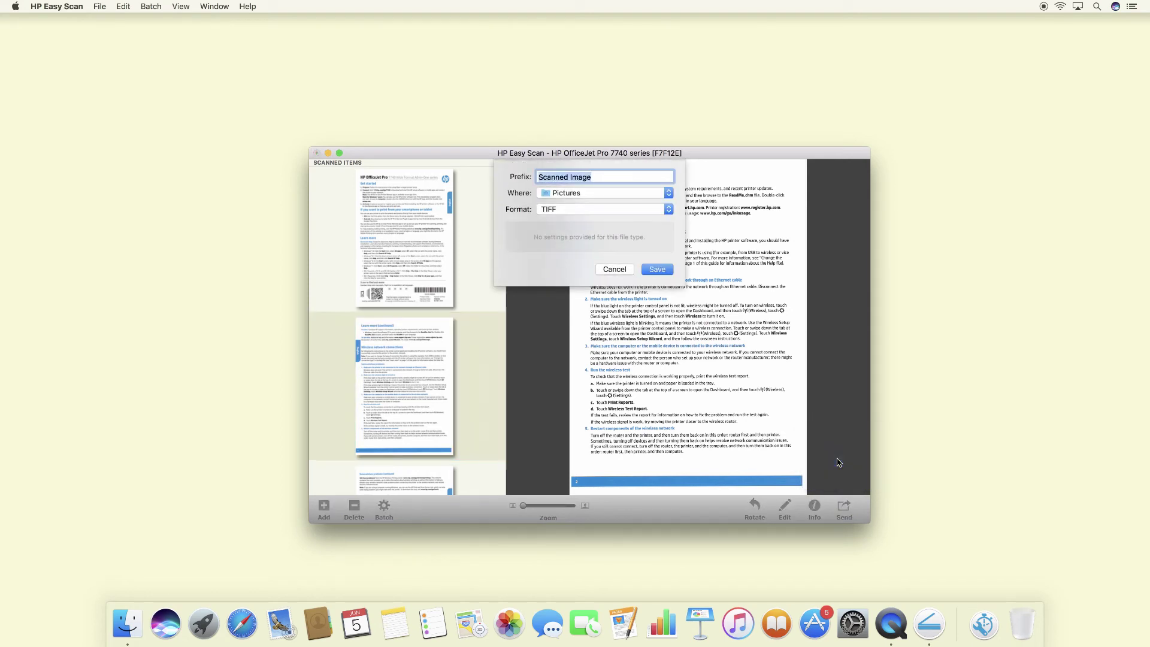
click(657, 211)
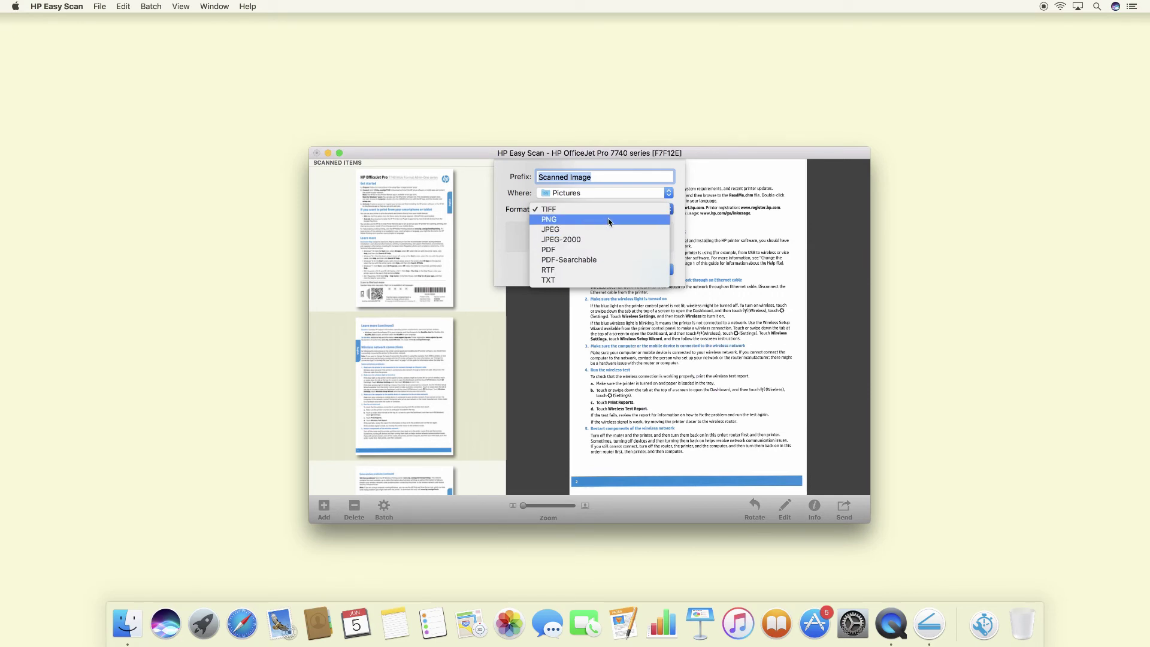
Save all pages as a single PDF named Test, then open Test.pdf from Finder in Preview
click(609, 249)
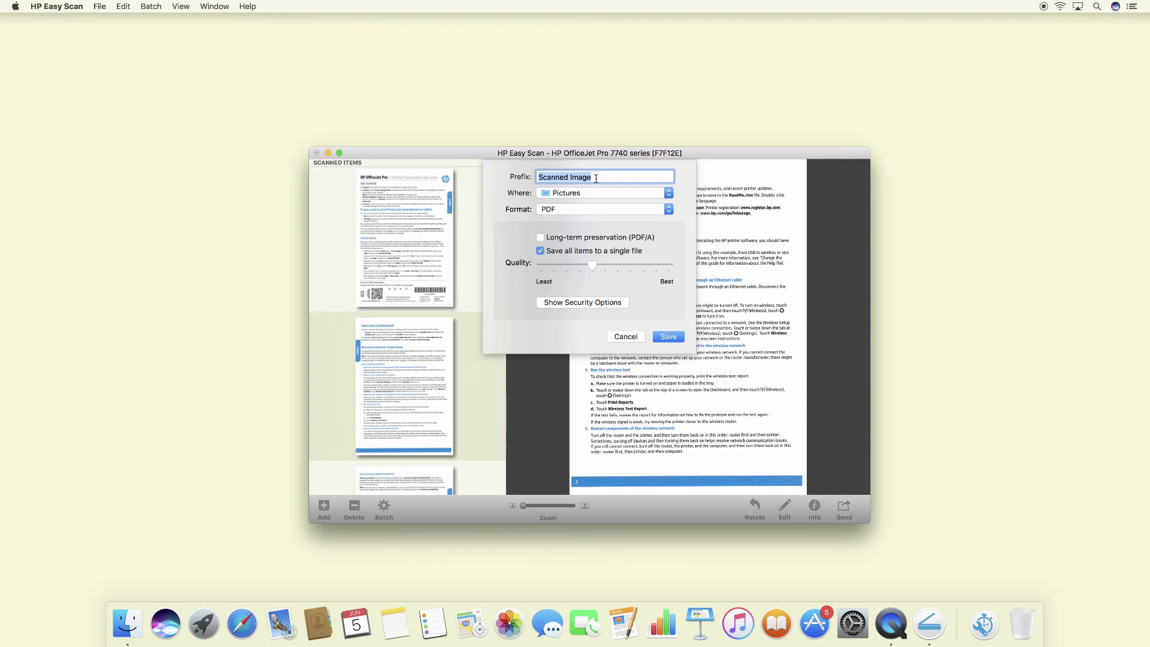
text(Test)
click(669, 338)
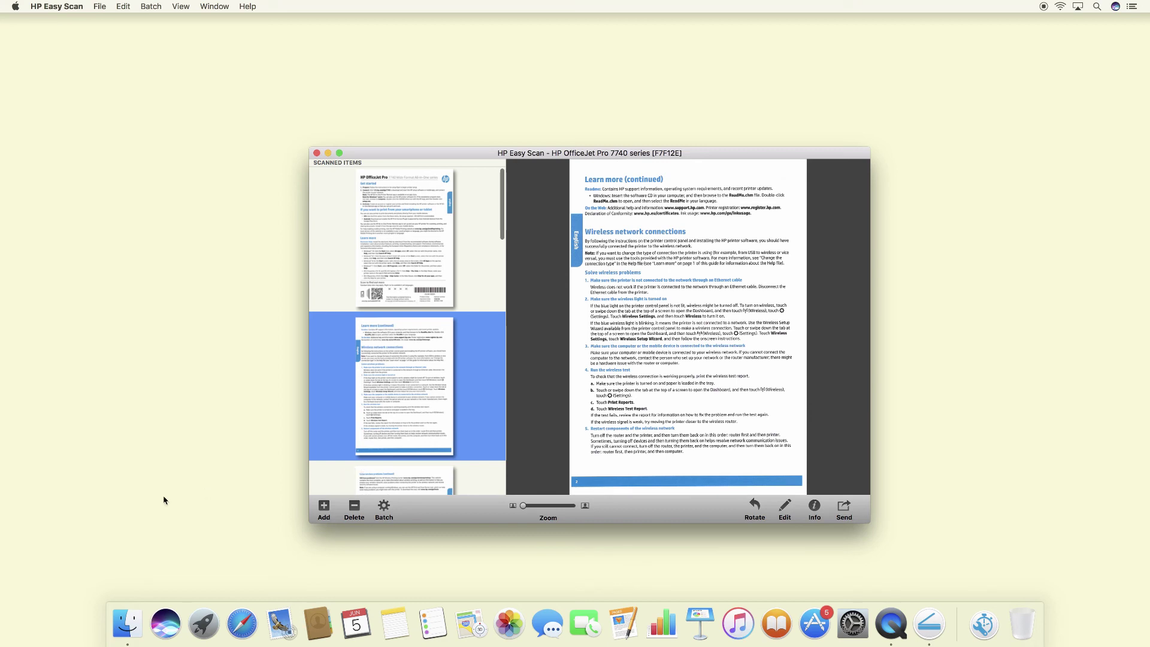
click(136, 621)
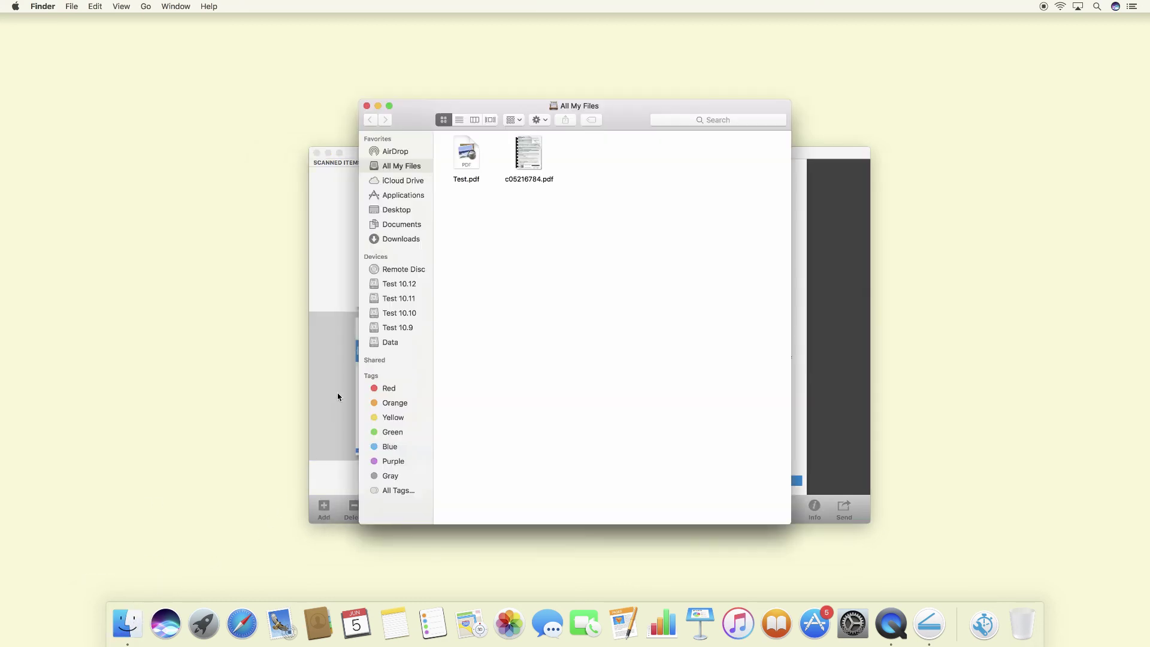
double_click(467, 165)
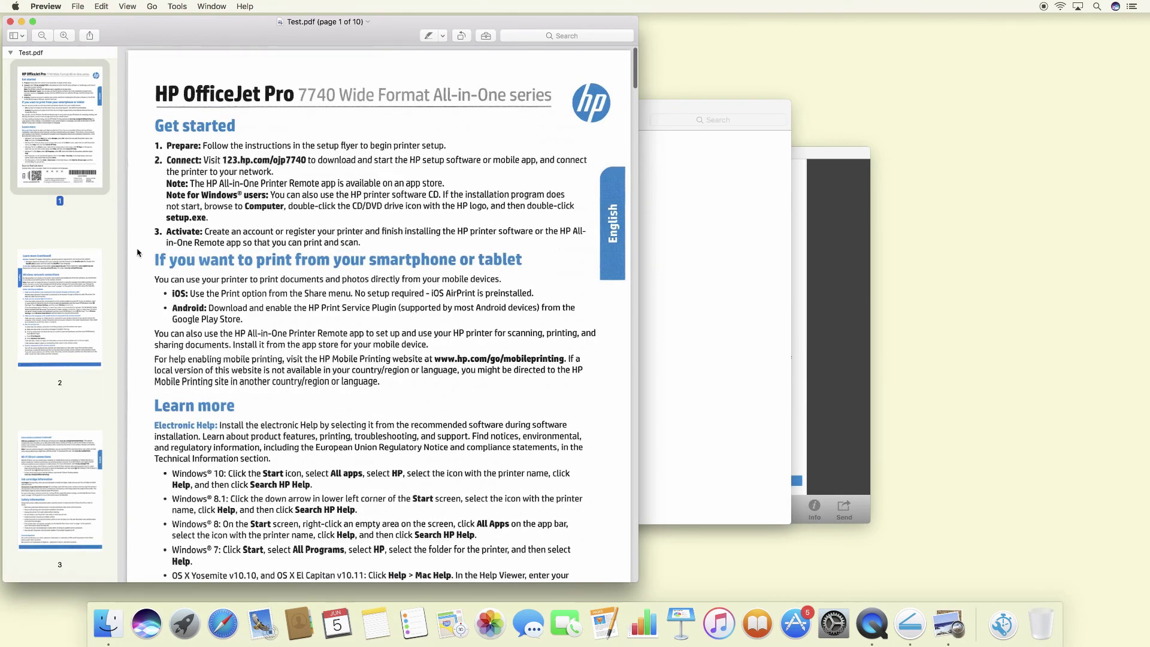
scroll(384, 333, up, 1)
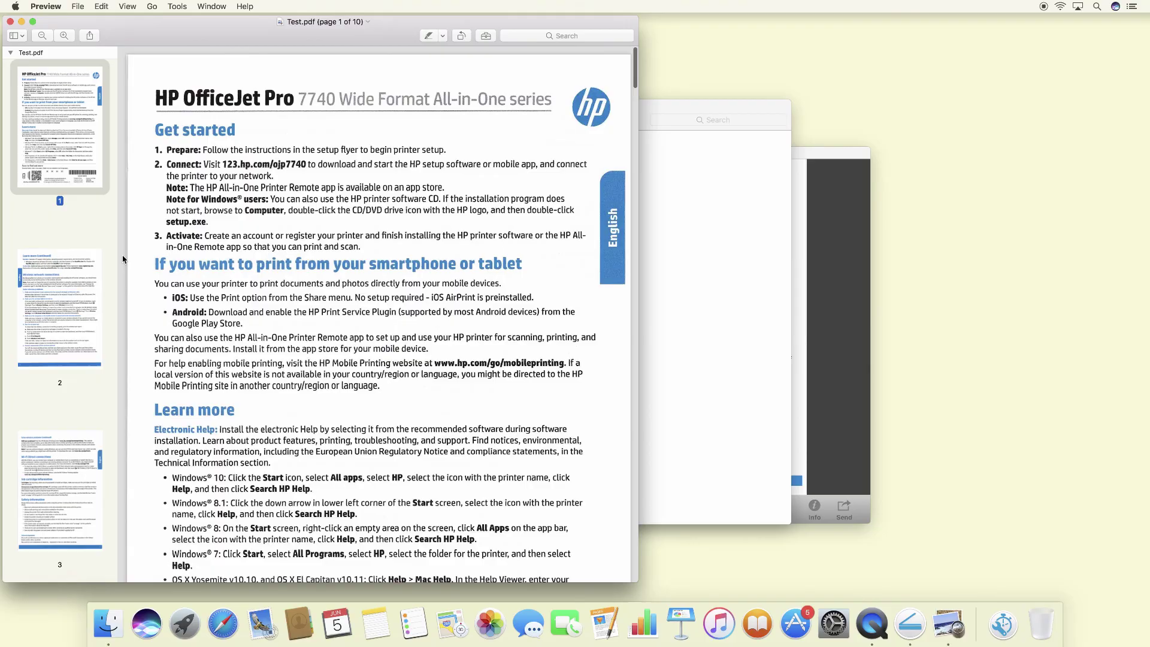
scroll(384, 333, down, 5)
scroll(387, 337, down, 5)
scroll(388, 343, down, 5)
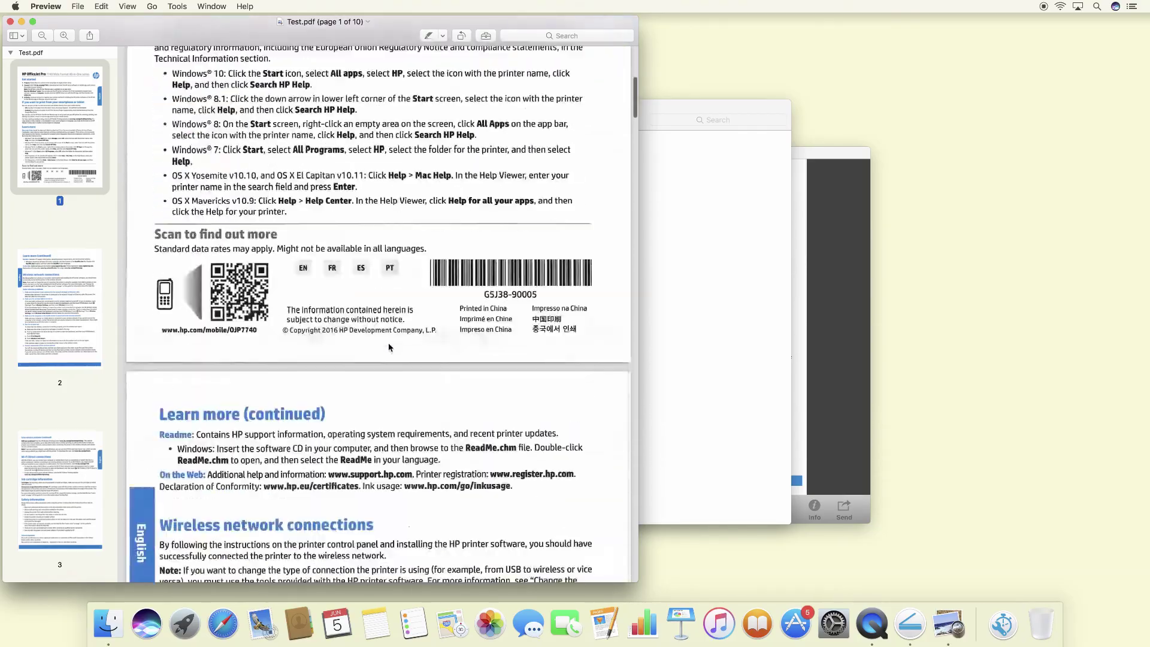
scroll(388, 342, down, 5)
scroll(388, 342, down, 10)
scroll(389, 342, down, 10)
scroll(388, 345, down, 10)
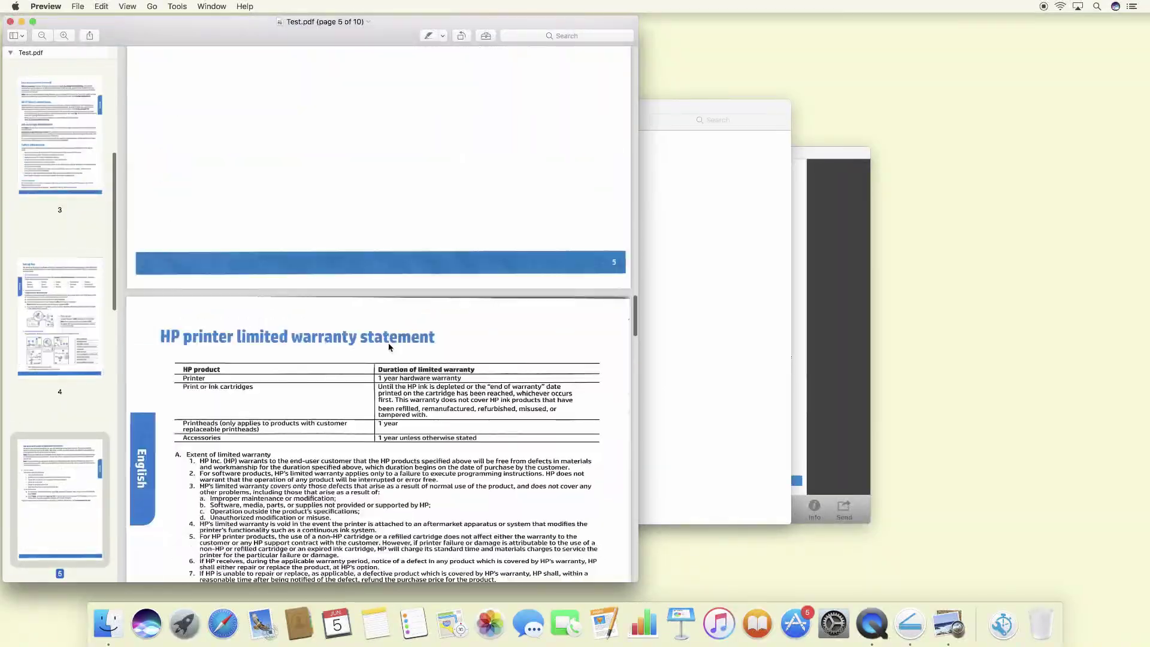
scroll(390, 346, down, 10)
scroll(389, 346, down, 10)
scroll(390, 347, down, 10)
scroll(389, 346, down, 3)
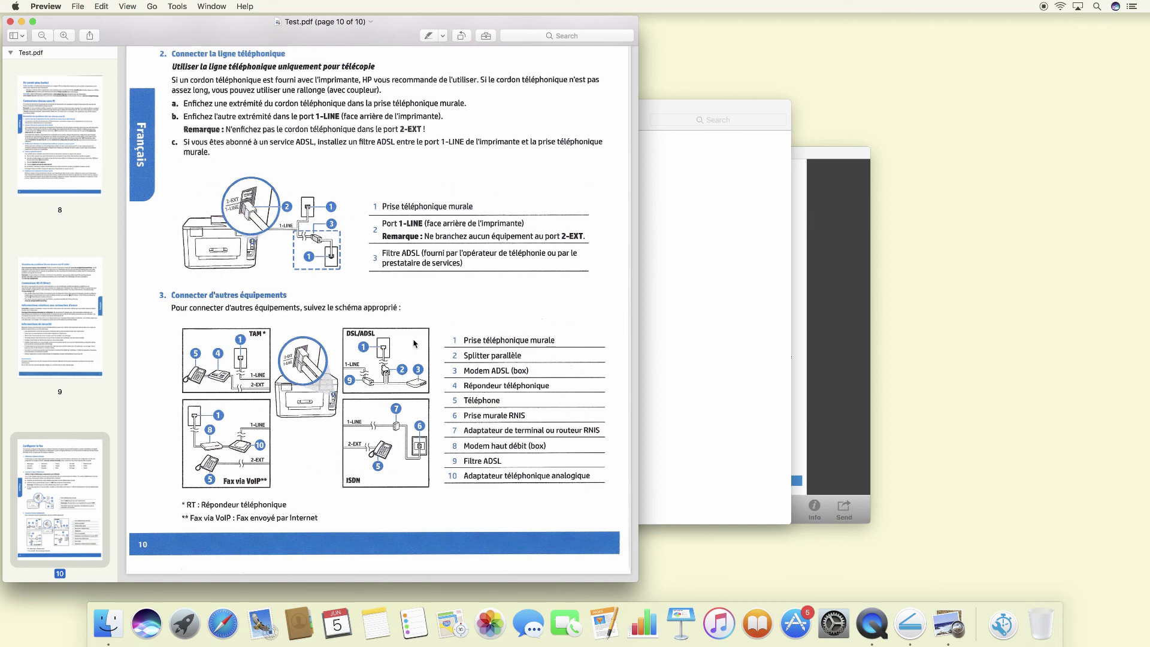
scroll(414, 343, up, 1)
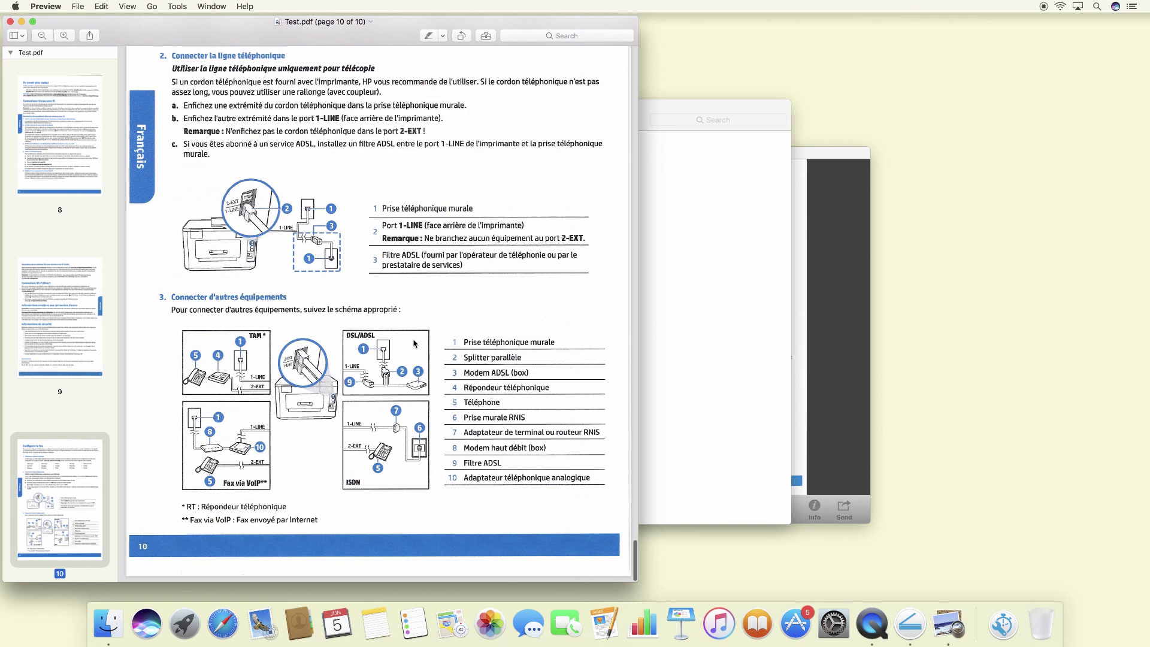
scroll(414, 344, up, 1)
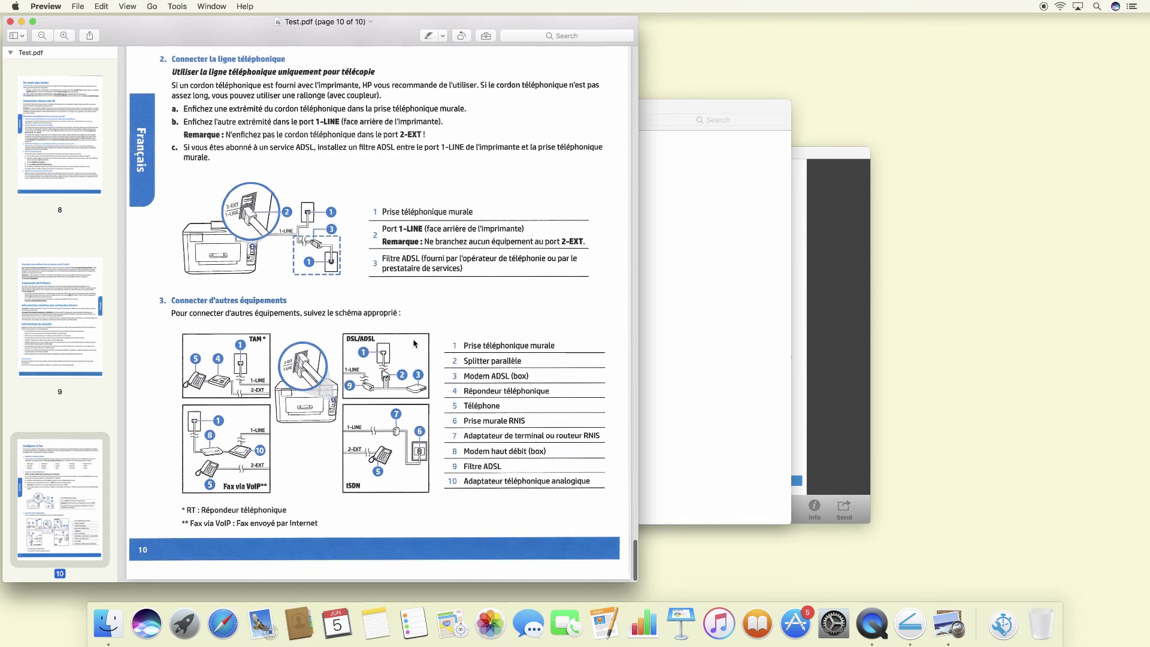